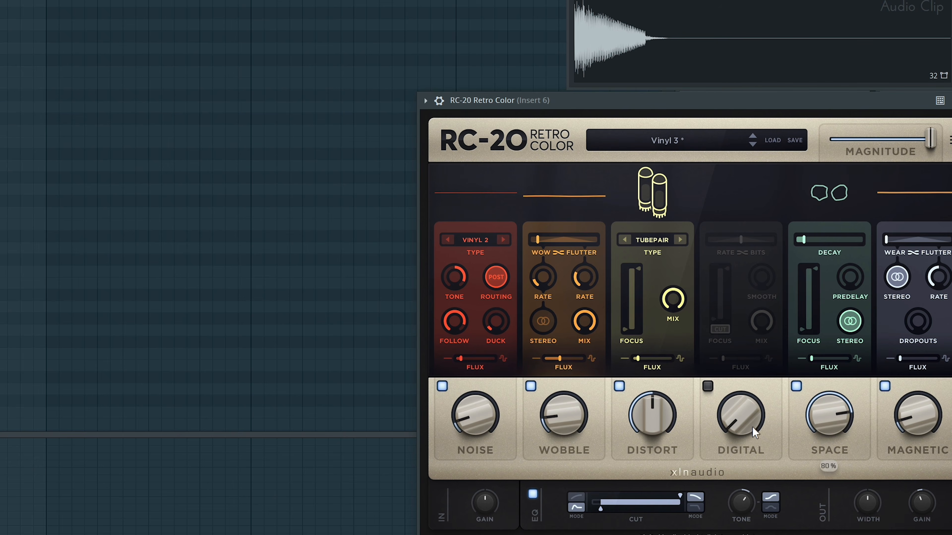
# Adjust the Space and Digital effect amounts in RC-20 Retro Color on the mixer insert.
pyautogui.moveTo(840, 390); pyautogui.dragTo(841, 351)
pyautogui.moveTo(752, 354); pyautogui.dragTo(747, 386)
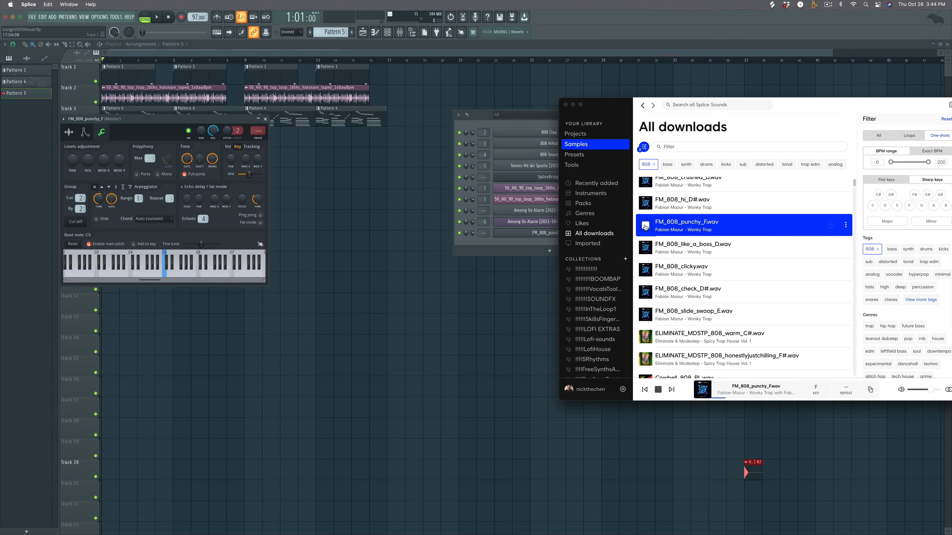
# Open the piano roll of the FM_808_punchy_F channel and clear the selection of its 808 notes.
pyautogui.click(525, 234)
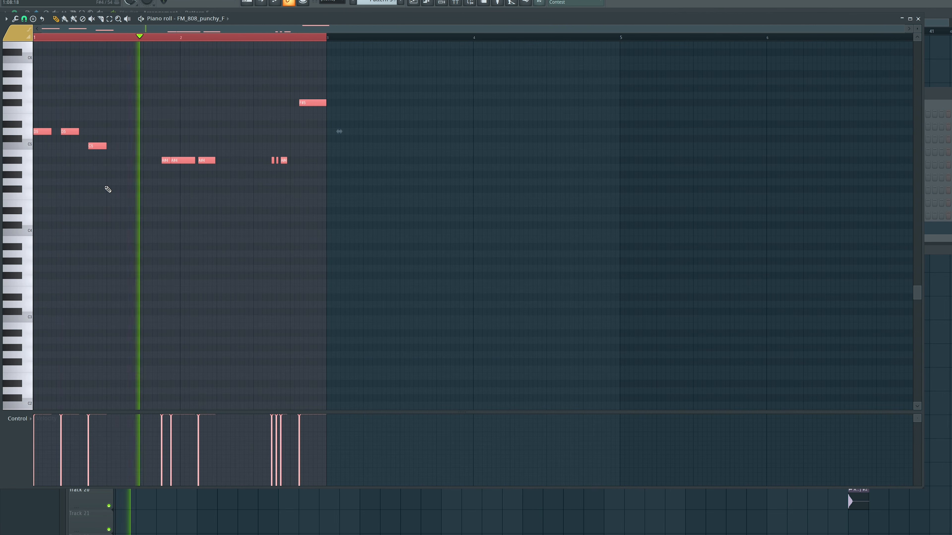
pyautogui.click(124, 183)
pyautogui.rightClick(124, 183)
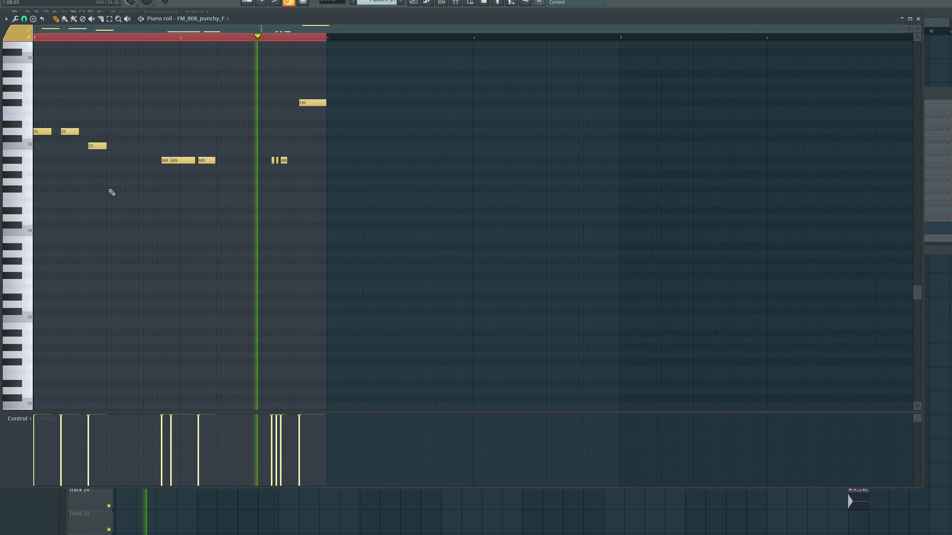
pyautogui.scroll(4, 134, 191)
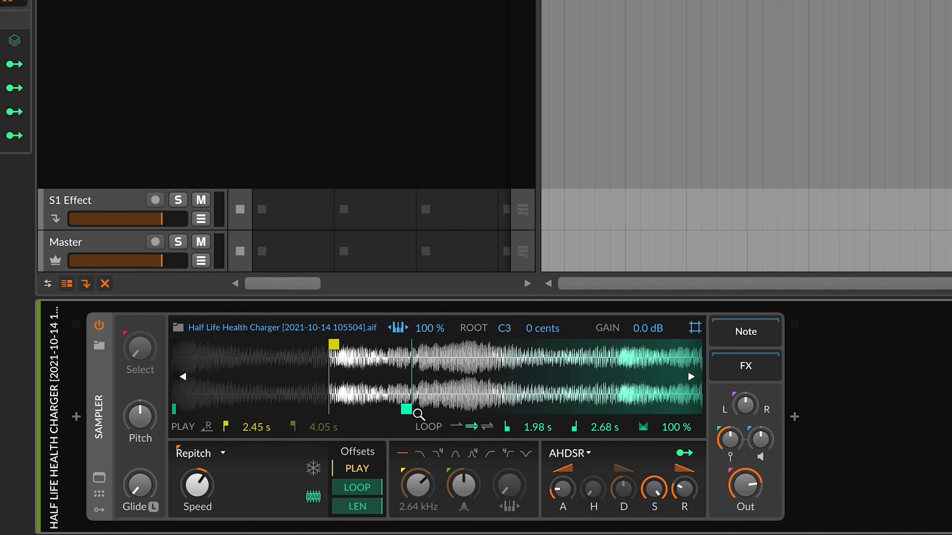
# Shorten the Half Life Health Charger sampler's loop to values of 1.20 s and 1.22 s with a 98.0 % crossfade.
pyautogui.moveTo(408, 408); pyautogui.dragTo(386, 412)
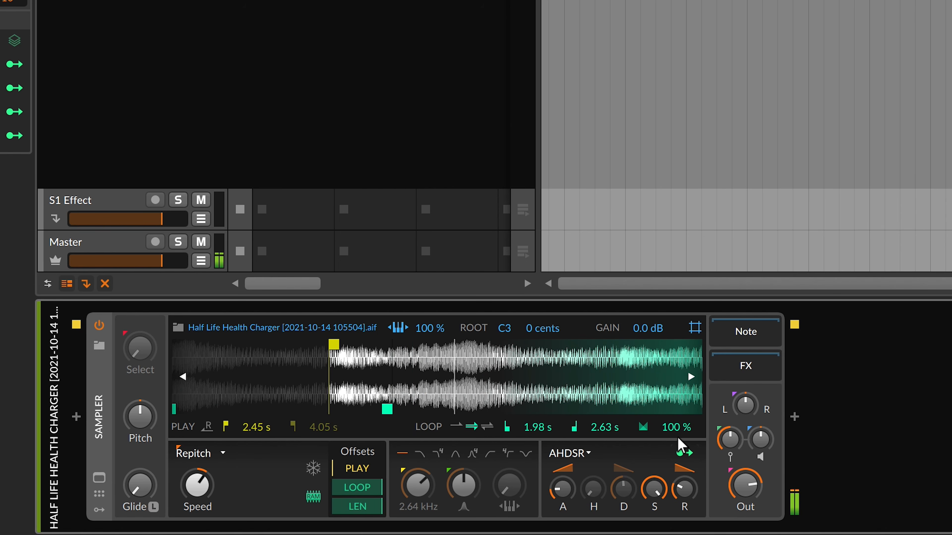
pyautogui.moveTo(670, 427); pyautogui.dragTo(670, 433)
pyautogui.moveTo(604, 427); pyautogui.dragTo(604, 474)
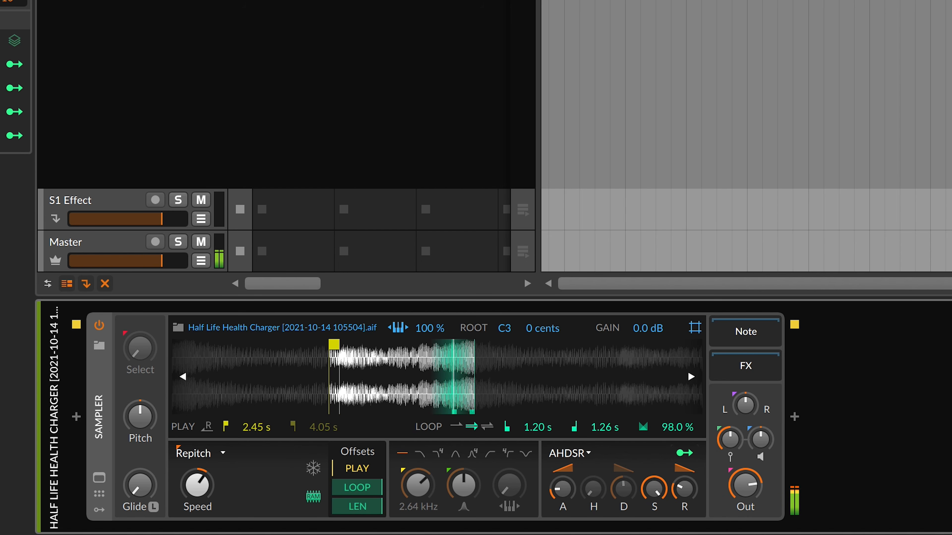
pyautogui.moveTo(604, 429); pyautogui.dragTo(603, 434)
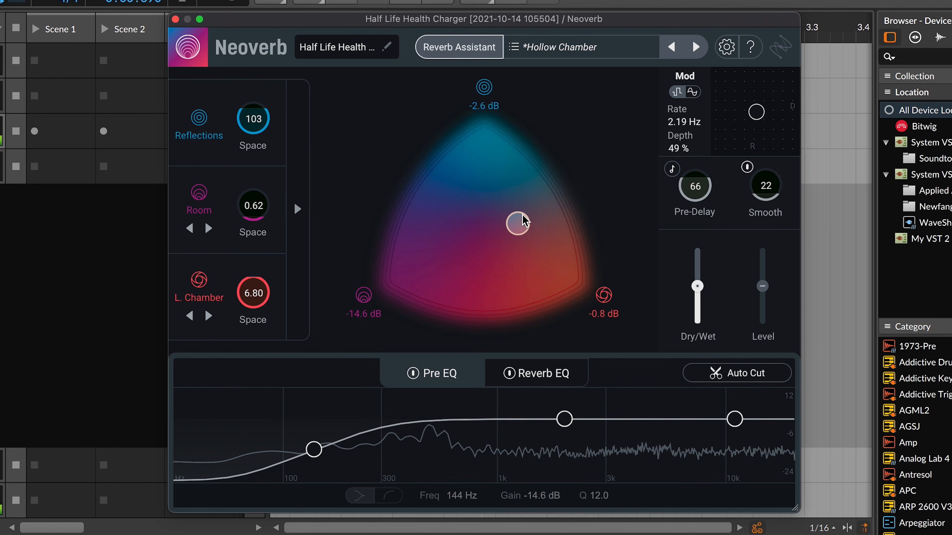
# Shift the Neoverb blend toward Reflections, to about -0.9 dB with Room at -24.6 dB and L. Chamber at -1.9 dB, and play a note.
pyautogui.moveTo(522, 218)
pyautogui.mouseDown()
pyautogui.moveTo(512, 222)
pyautogui.moveTo(521, 206)
pyautogui.mouseUp()
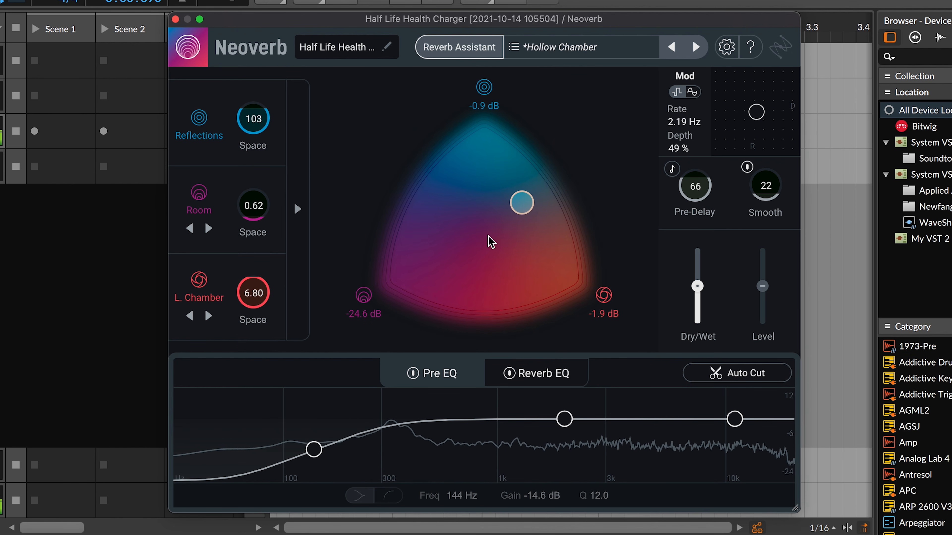
pyautogui.press('b')
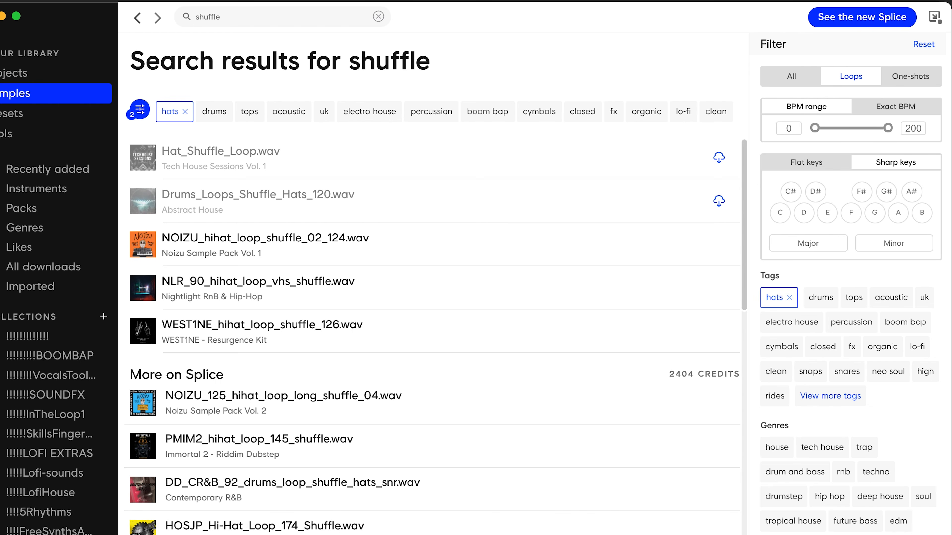
# Audition the shuffle hi-hat loops in Splice, from NOIZU_hihat_loop_shuffle_04_124.wav down to NOIZU_hihat_loop_shuffle_02_124.wav.
pyautogui.scroll(-5, 431, 300)
pyautogui.click(146, 443)
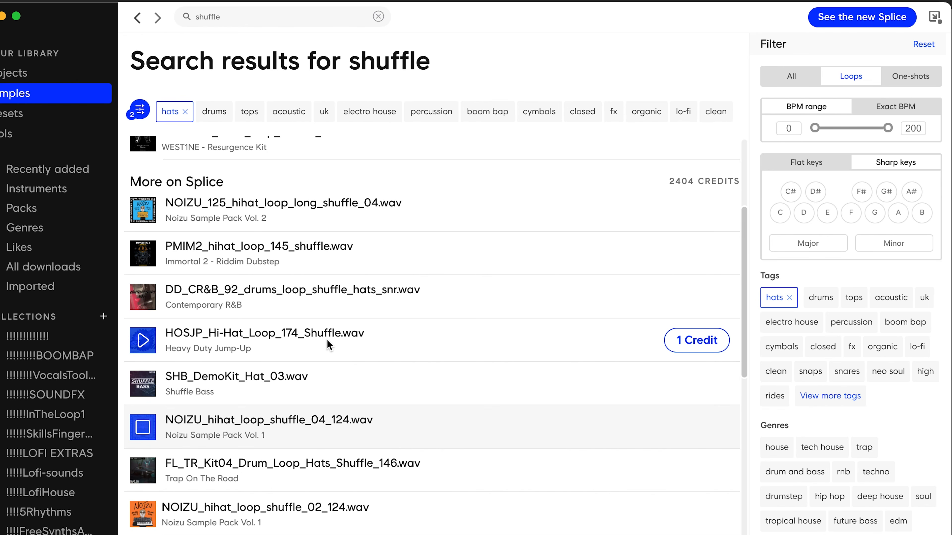
pyautogui.press('Down')
pyautogui.press('Down')
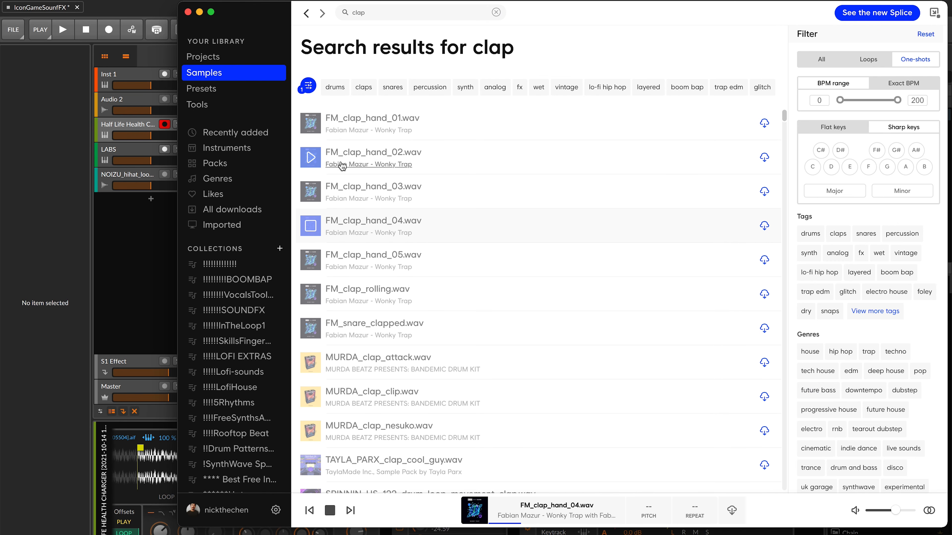
# Audition the one-shot clap samples following FM_clap_hand_04.wav, down to MURDA_clap_attack.wav.
pyautogui.press('Down')
pyautogui.press('Down')
pyautogui.press('Down')
pyautogui.press('Down')
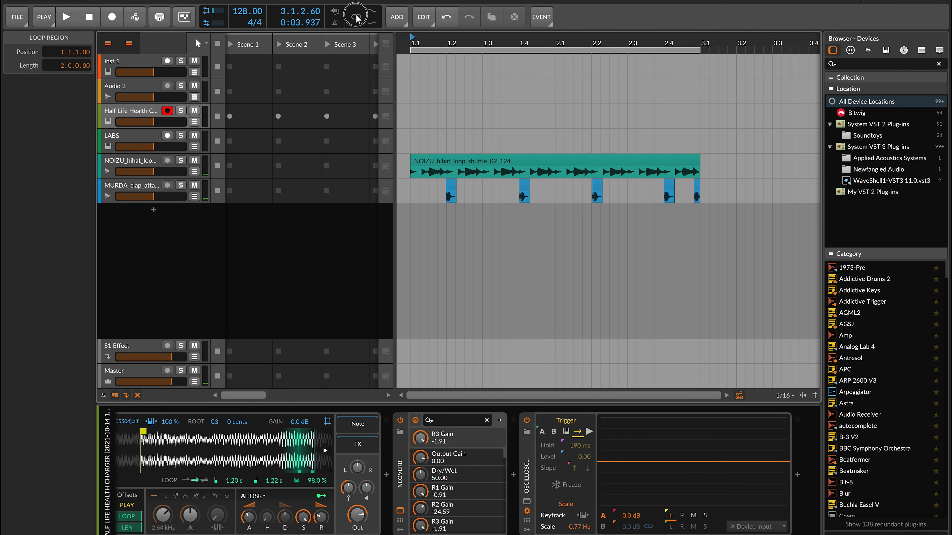
# Enable looping for the two-bar region at the start of the arrangement and start playback.
pyautogui.click(355, 17)
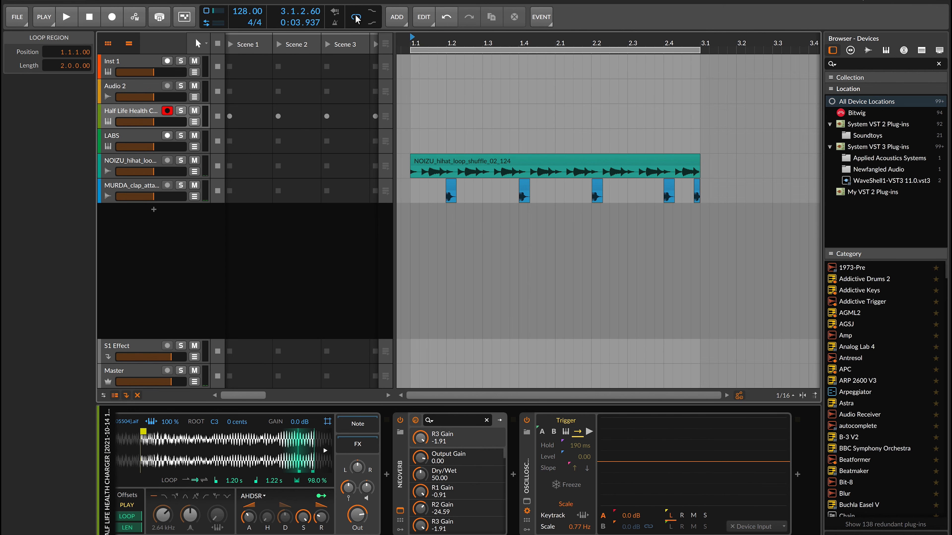
pyautogui.press('space')
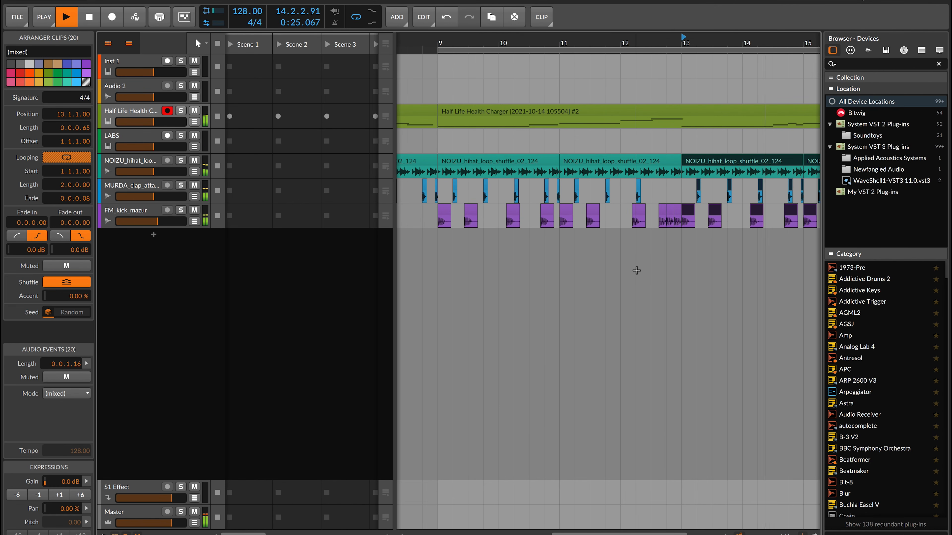
# Duplicate the selected hi-hat, clap and kick clips to bar 17, and repeat the second Half Life Health Charger clip directly after itself.
pyautogui.hotkey('ctrl', 'd')
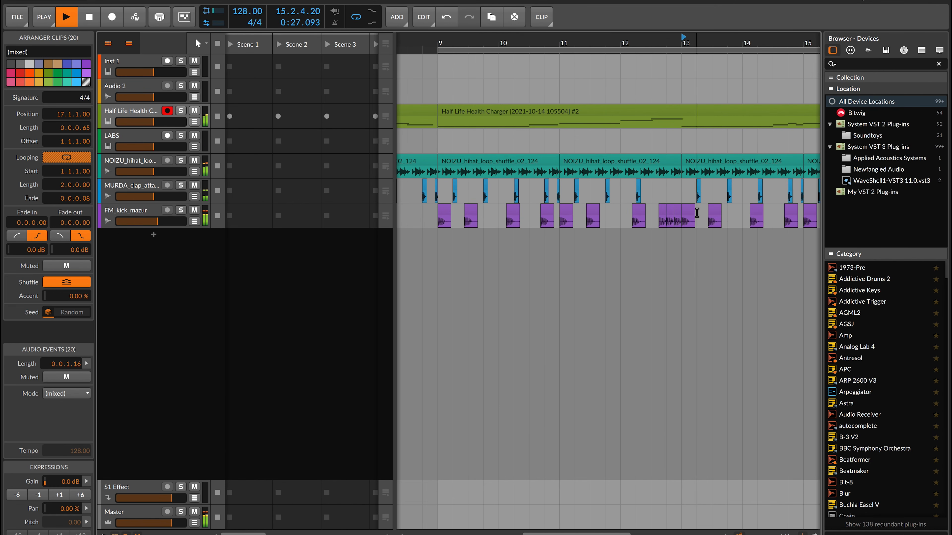
pyautogui.scroll(-8, 698, 183)
pyautogui.scroll(4, 666, 165)
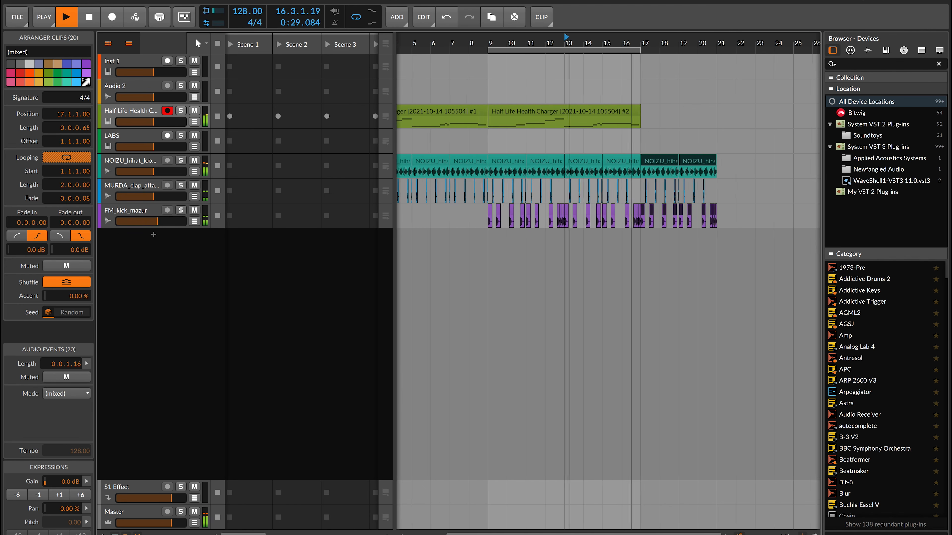
pyautogui.click(637, 109)
pyautogui.hotkey('ctrl', 'd')
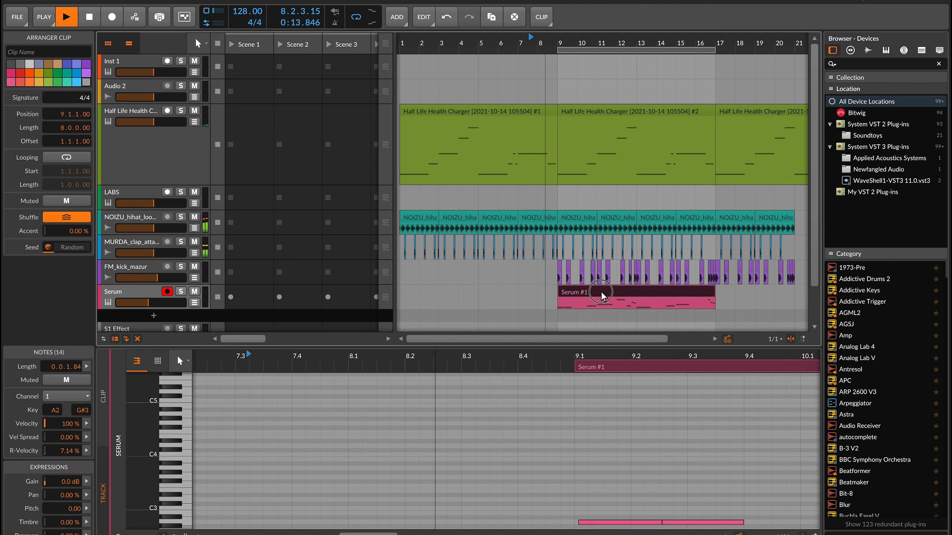
# Open the Serum #1 clip in the note editor.
pyautogui.doubleClick(600, 294)
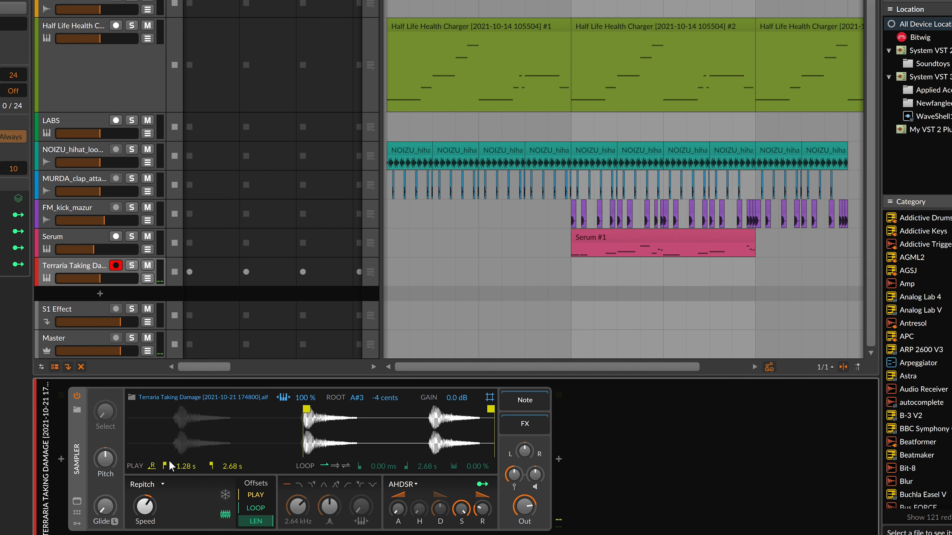
# Audition Rift's Melodic Surge presets during playback, load NO RETURN - E MINOR and raise its Positive Shape.
pyautogui.press('space')
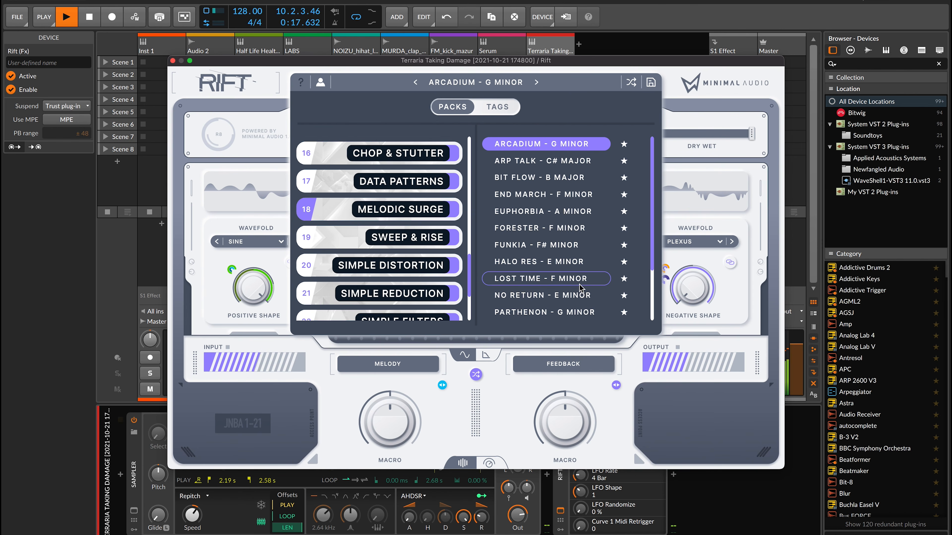
pyautogui.scroll(-4, 580, 288)
pyautogui.scroll(4, 548, 249)
pyautogui.click(548, 246)
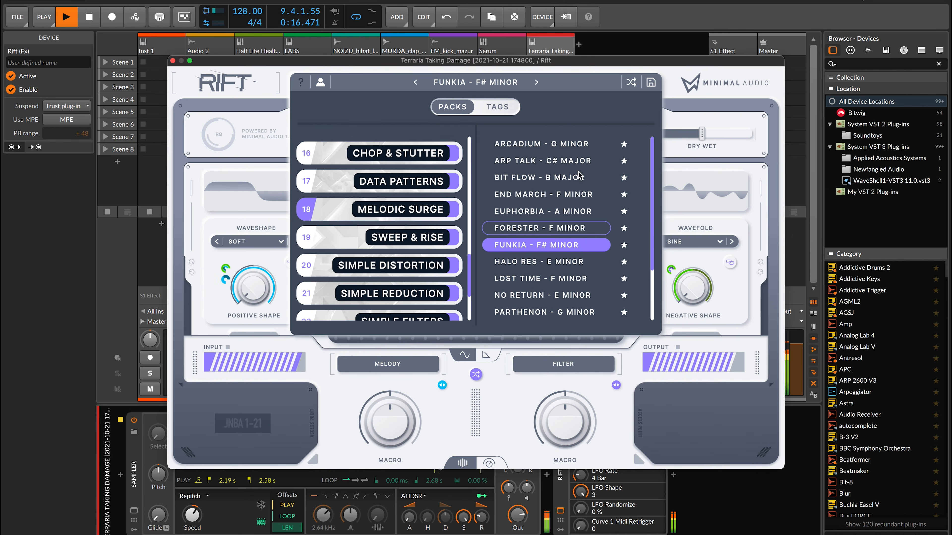
pyautogui.click(564, 262)
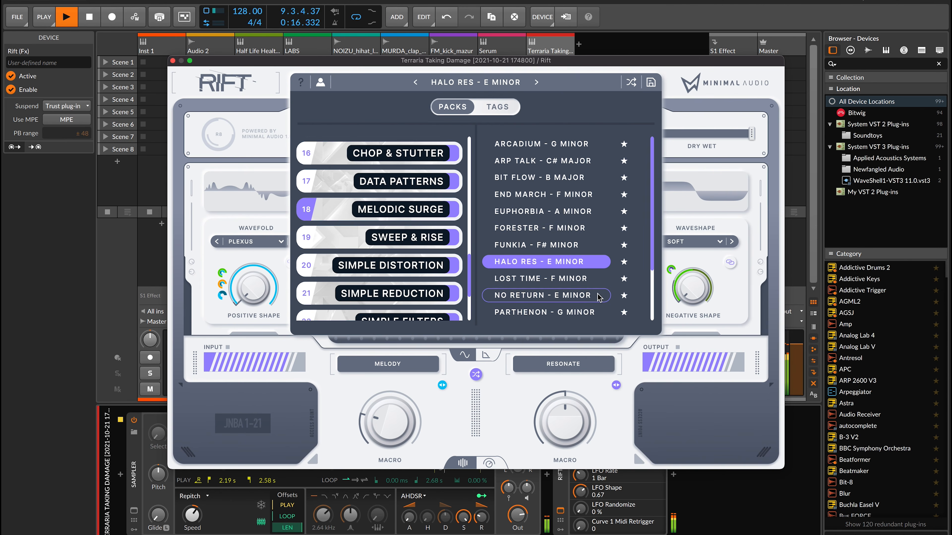
pyautogui.click(579, 293)
pyautogui.press('space')
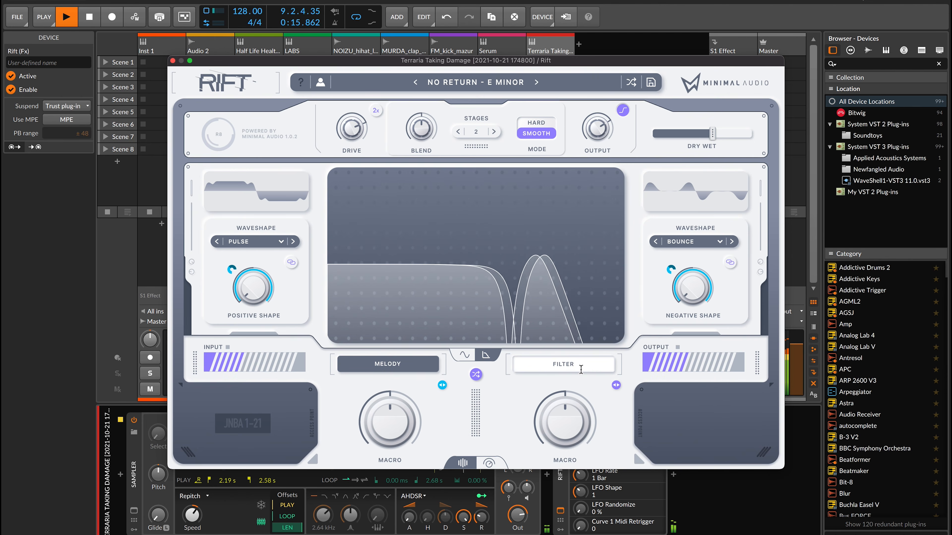
pyautogui.moveTo(243, 274); pyautogui.dragTo(246, 234)
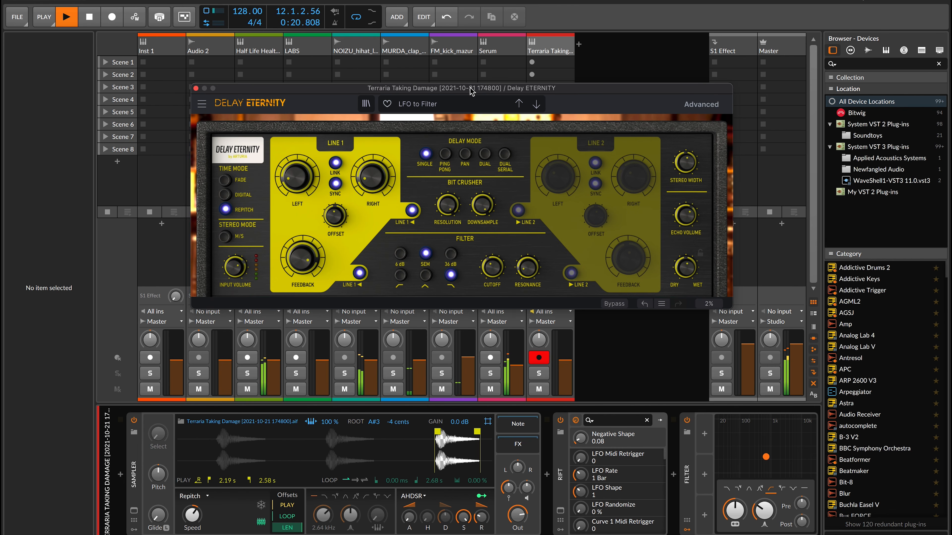
# Listen to the Terraria Taking Damage track soloed and back in the full mix, and view the rest of its device chain.
pyautogui.click(470, 89)
pyautogui.moveTo(470, 87); pyautogui.dragTo(469, 87)
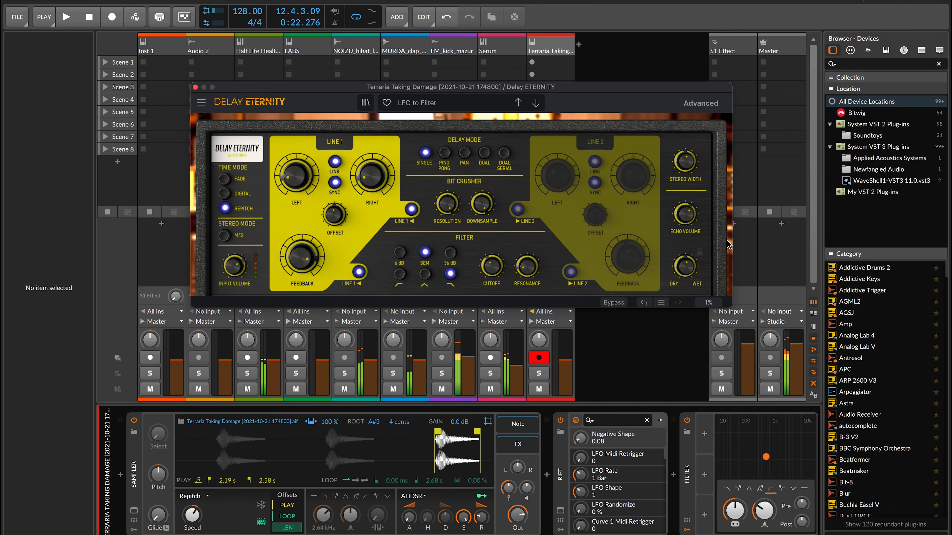
pyautogui.click(538, 372)
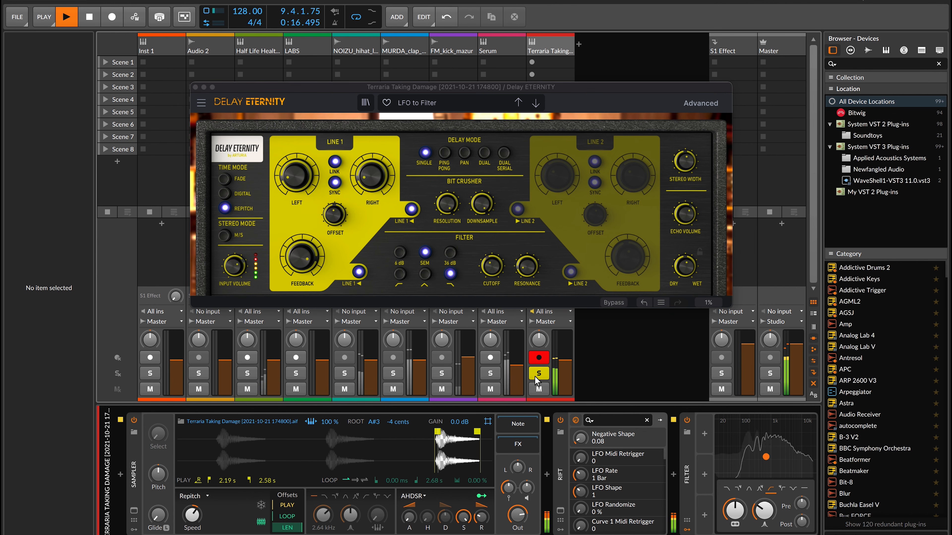
pyautogui.press('space')
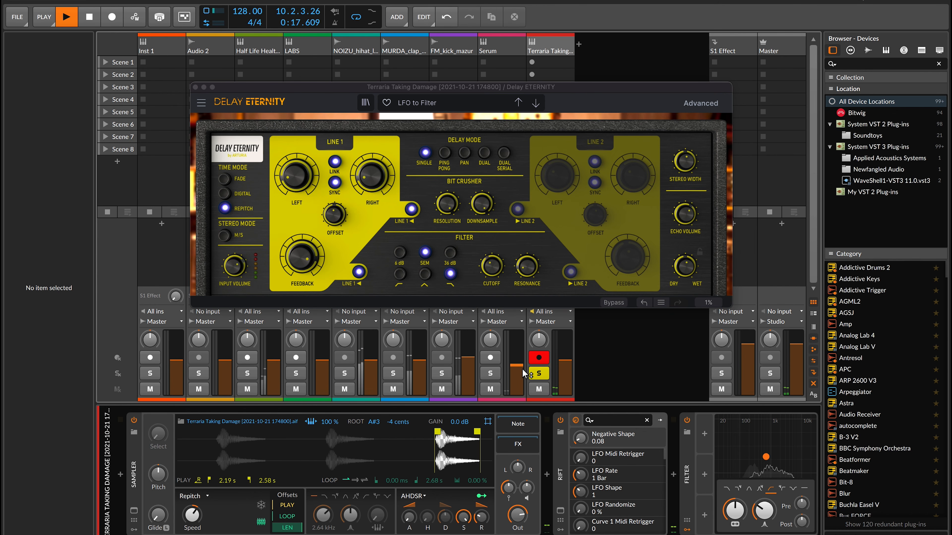
pyautogui.click(538, 373)
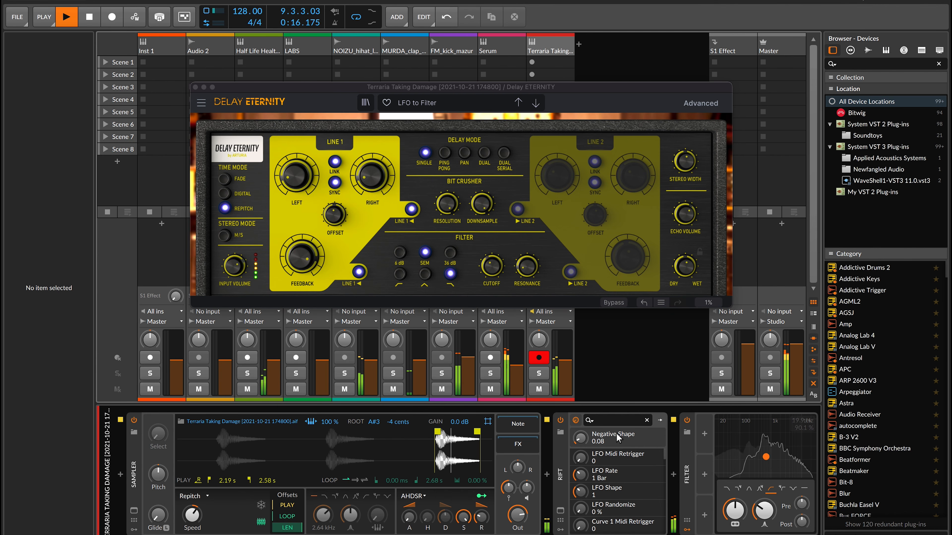
pyautogui.hscroll(4, 459, 474)
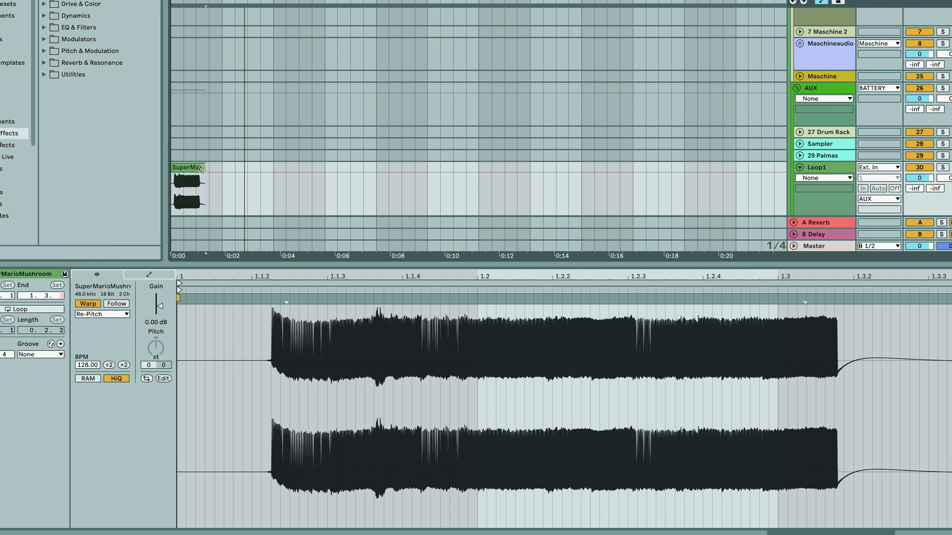
# Stretch the SuperMarioMushroom clip on the Loop1 track to about five seconds and play it.
pyautogui.moveTo(201, 169); pyautogui.dragTo(312, 170)
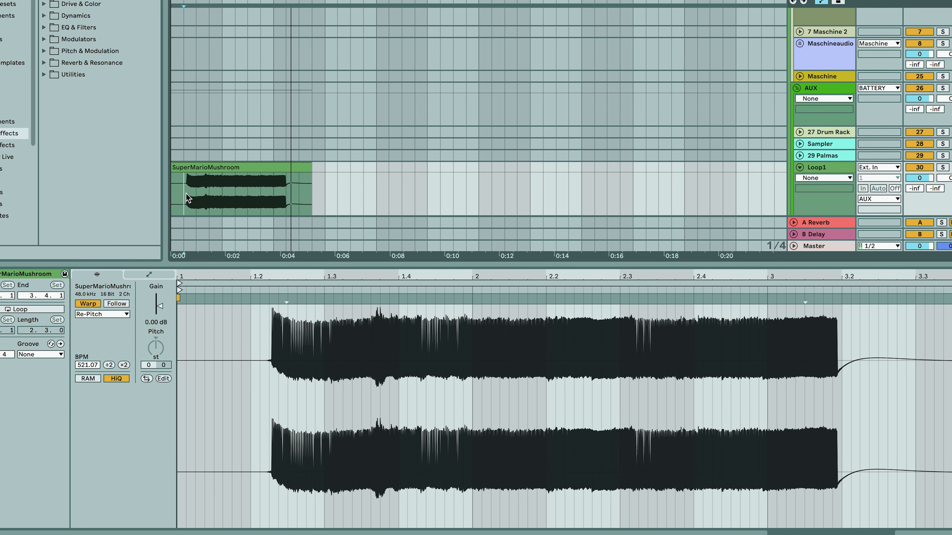
pyautogui.press('space')
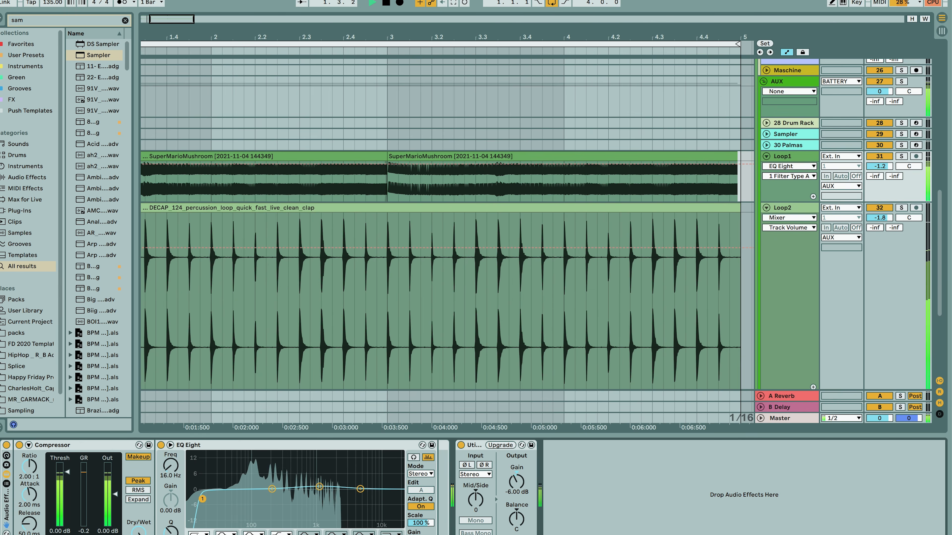
pyautogui.press('super+Tab')
pyautogui.click(310, 275)
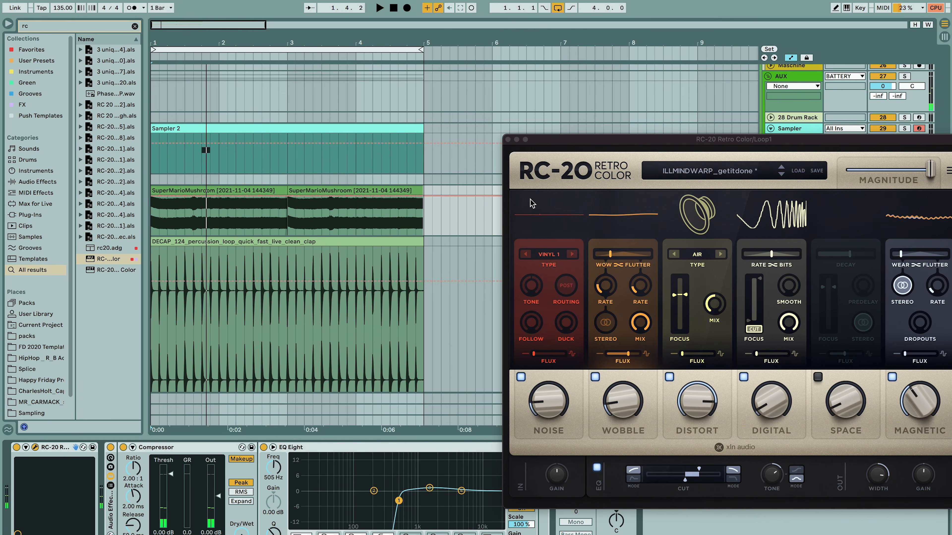
# Play back the four-bar loop while reviewing the mushroom loop, percussion and bass tracks in the arrangement.
pyautogui.scroll(-10, 342, 303)
pyautogui.press('space')
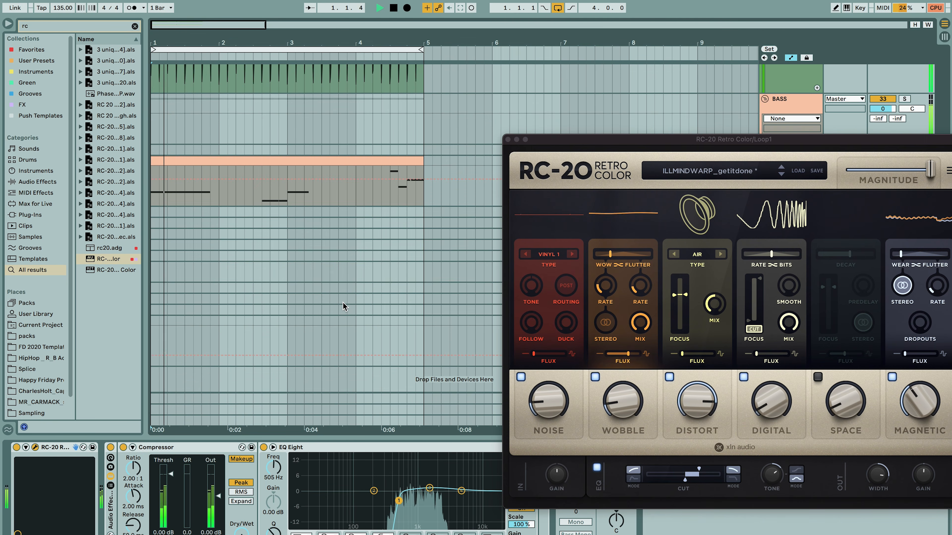
pyautogui.scroll(1, 342, 302)
pyautogui.scroll(5, 344, 306)
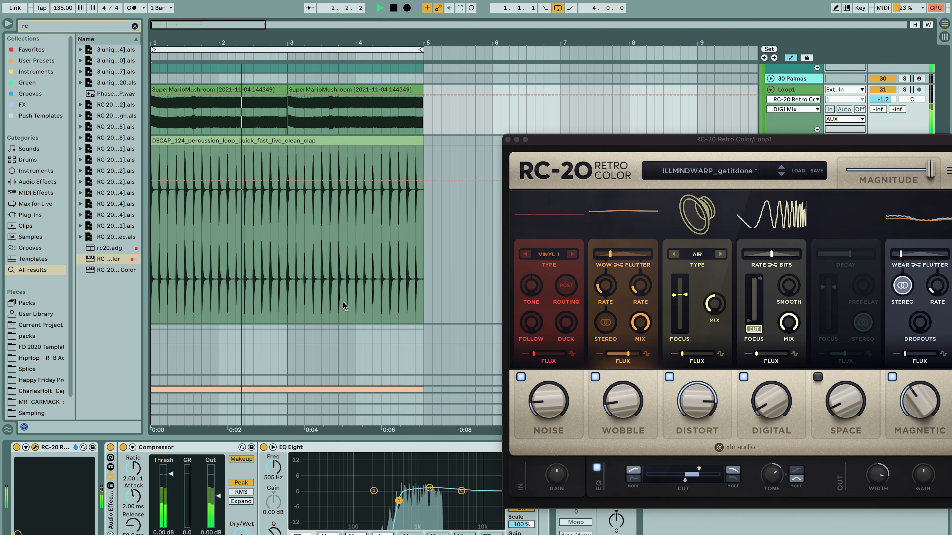
pyautogui.scroll(-4, 344, 305)
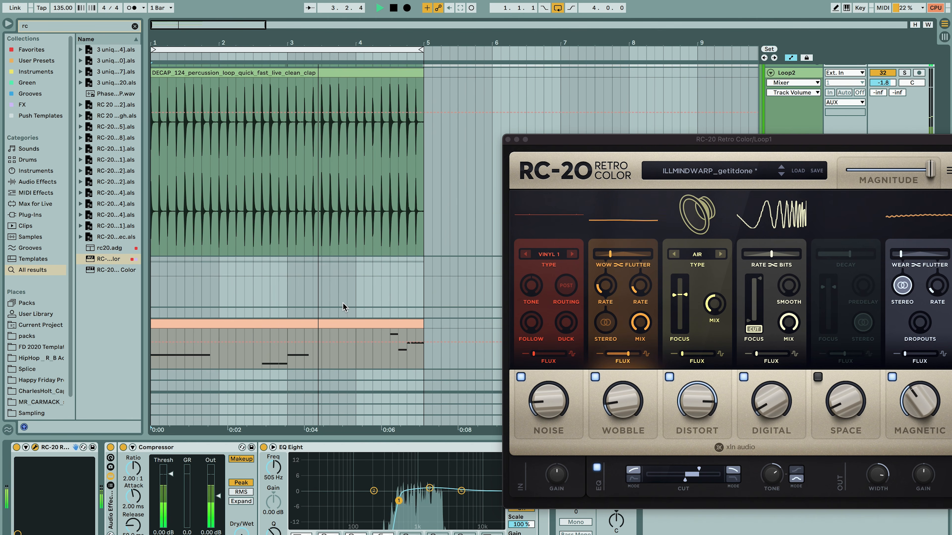
pyautogui.scroll(2, 345, 307)
pyautogui.scroll(4, 344, 307)
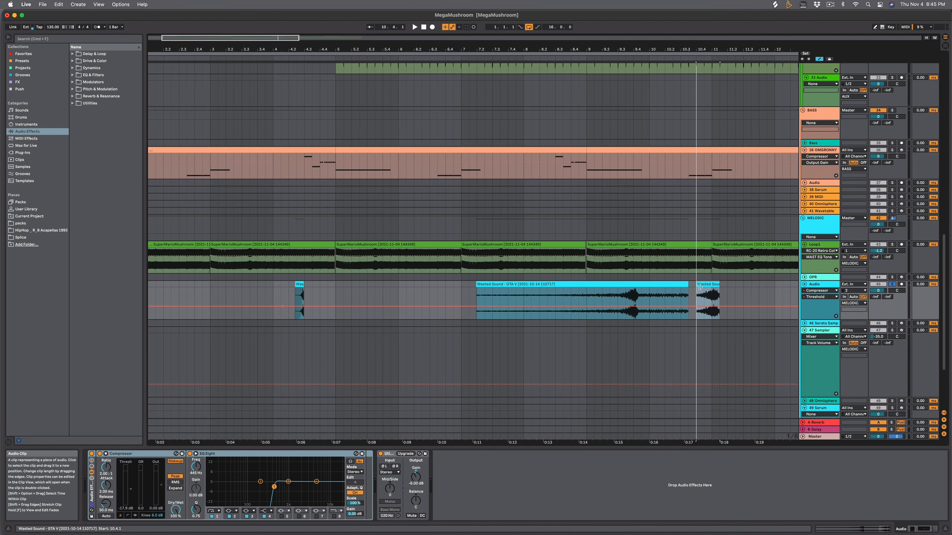
# Play the short Wasted Sound - GTA V clip around bar 11 and undo the last edit to it.
pyautogui.press('space')
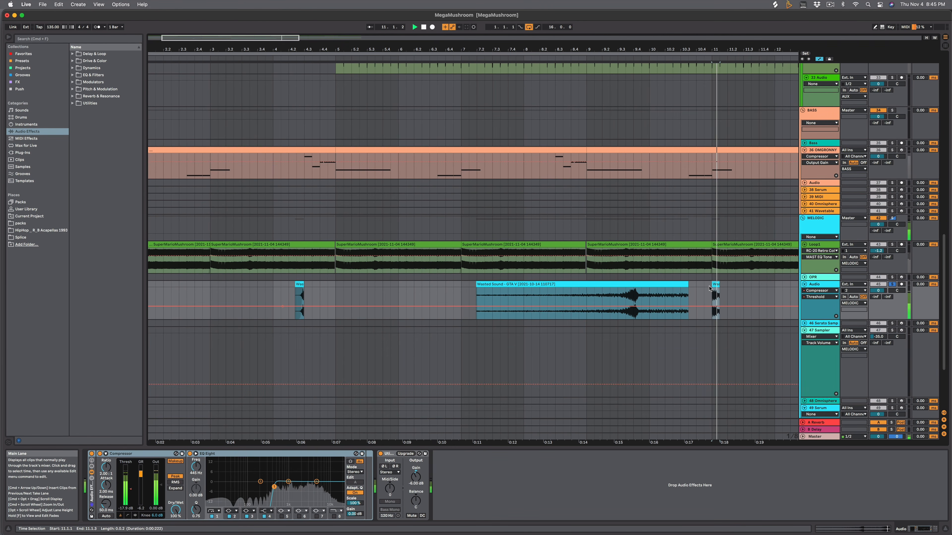
pyautogui.press('super+z')
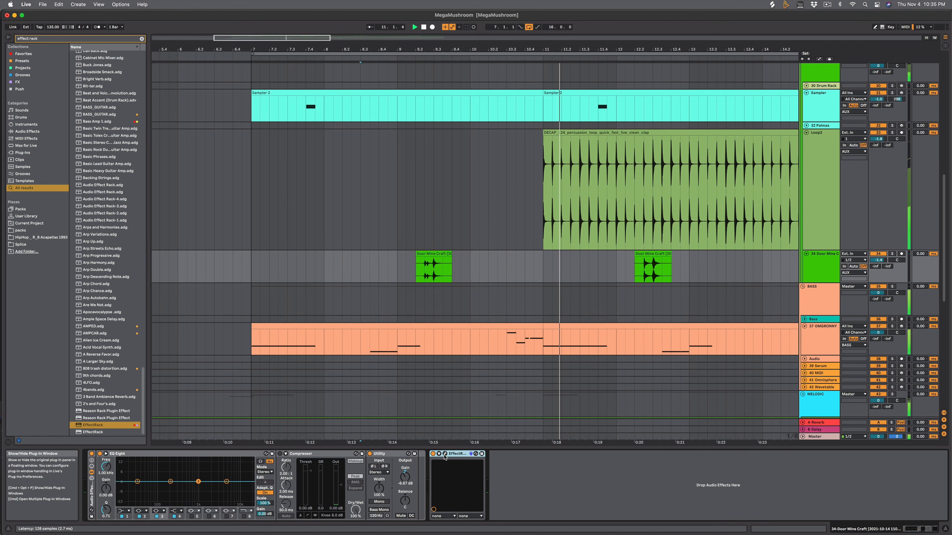
# Open the EffectRack plug-in on the Door Mine Craft track and play from just before the first door clip.
pyautogui.click(444, 453)
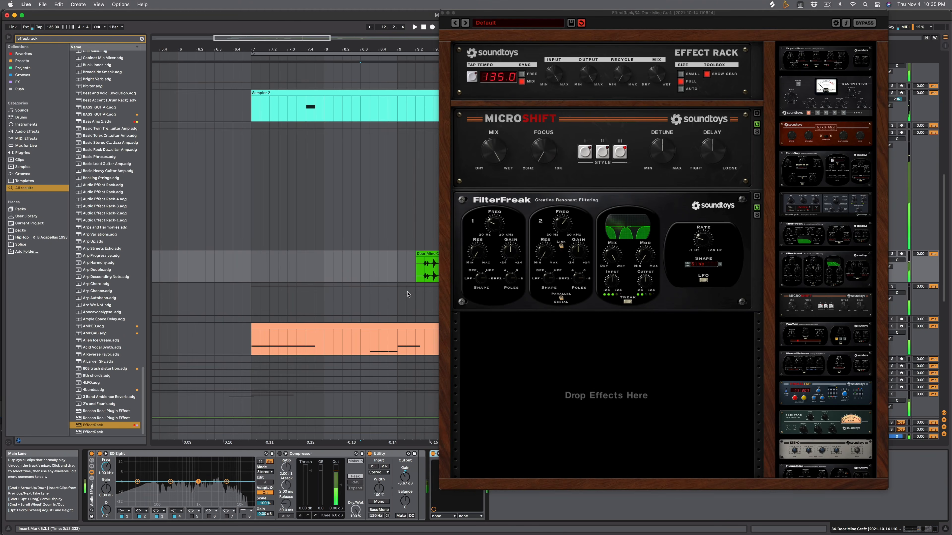
pyautogui.click(405, 264)
pyautogui.press('space')
pyautogui.press('space')
# Toggle the EffectRack device on the Door Mine Craft track and replay the door clip to compare the sound.
pyautogui.click(433, 454)
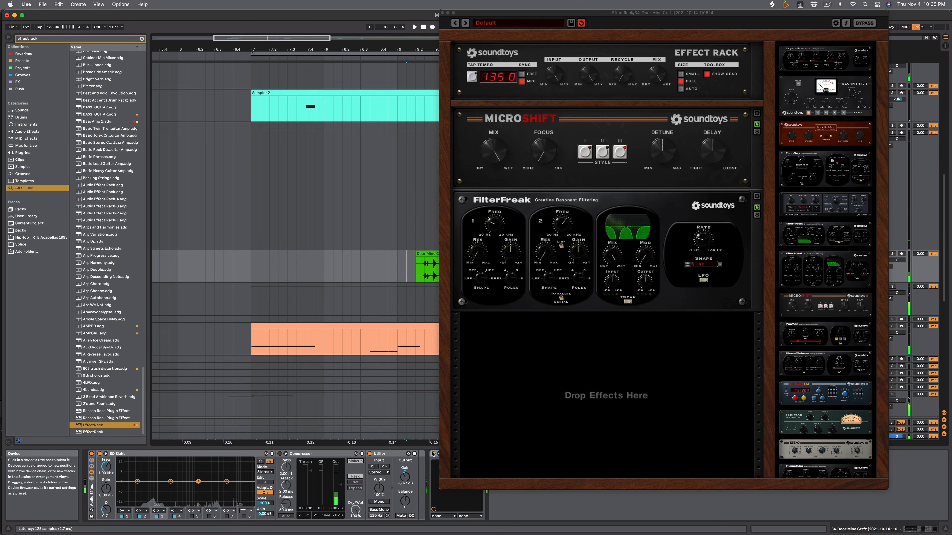
pyautogui.press('space')
pyautogui.press('space')
pyautogui.press('s')
pyautogui.press('space')
pyautogui.press('space')
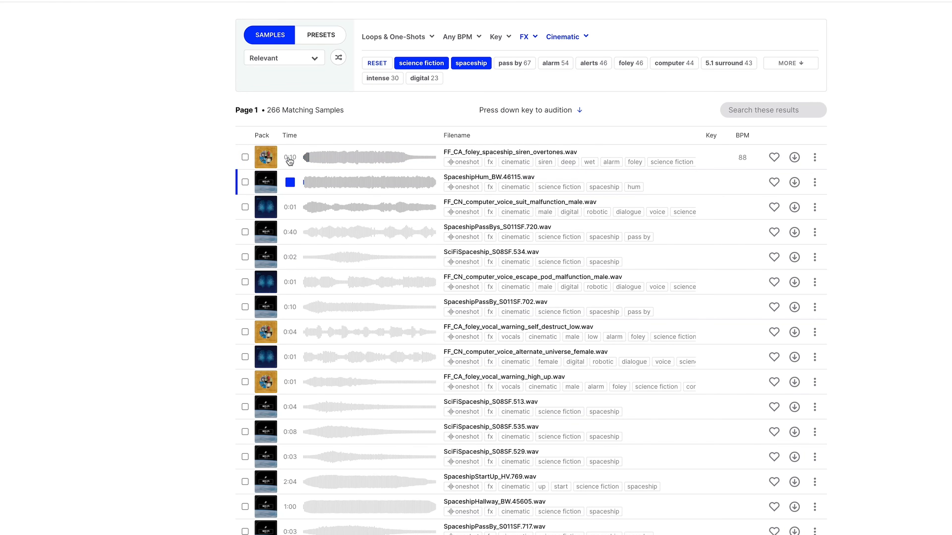
# Switch to the Splice sample browser and audition the science fiction spaceship samples one after another, from SpaceshipHum_BW.46115.wav to SpaceshipPassBy_S011SF.702.wav and beyond.
pyautogui.press('Down')
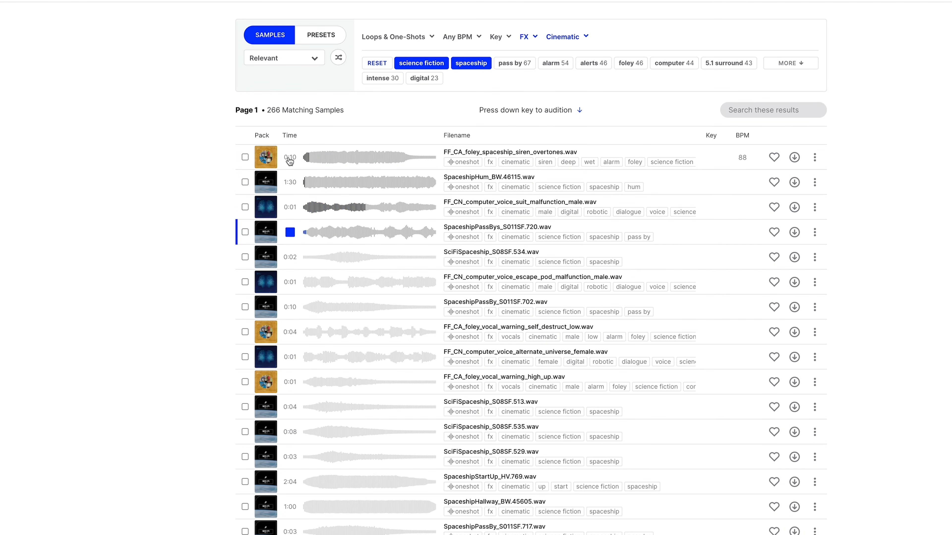
pyautogui.press('Down')
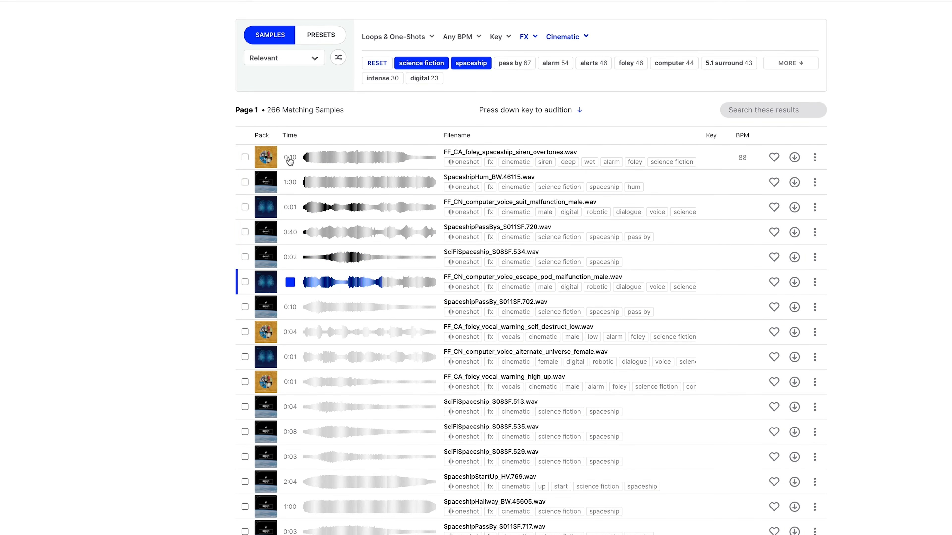
pyautogui.press('Down')
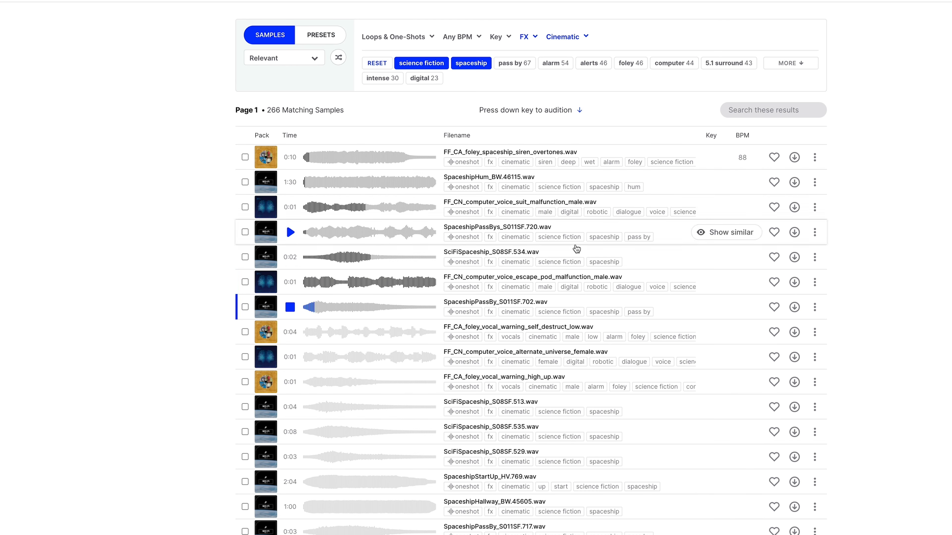
pyautogui.press('Down')
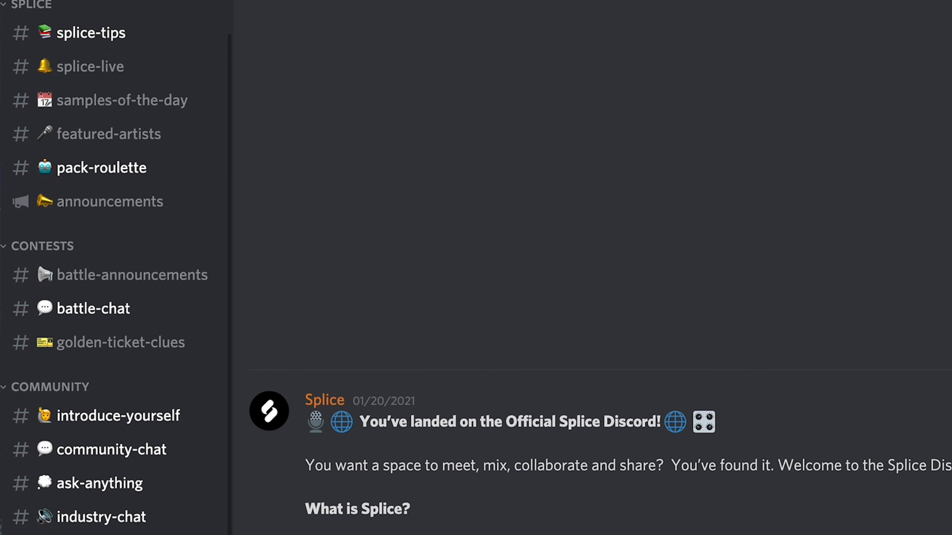
# Switch to the official Splice Discord server and look through its channel list down to the voice channels.
pyautogui.scroll(-7, 113, 267)
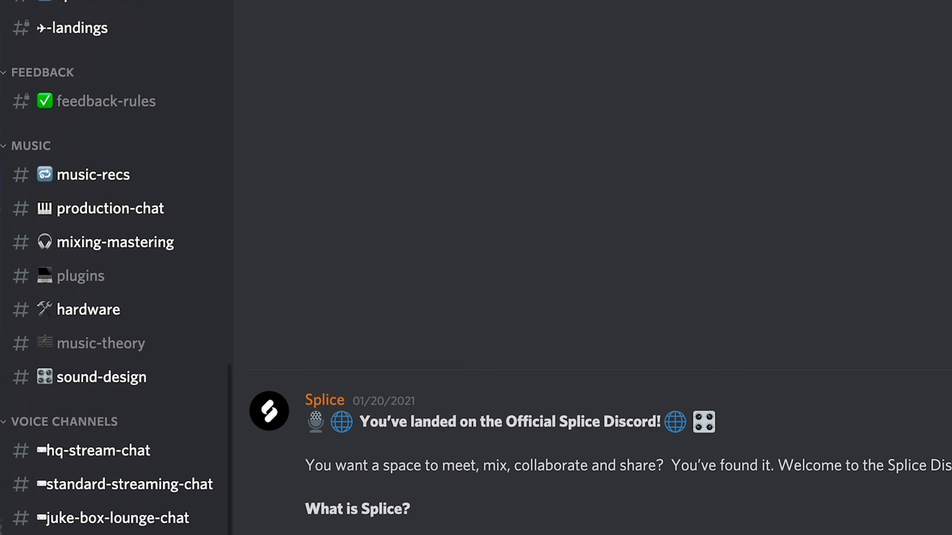